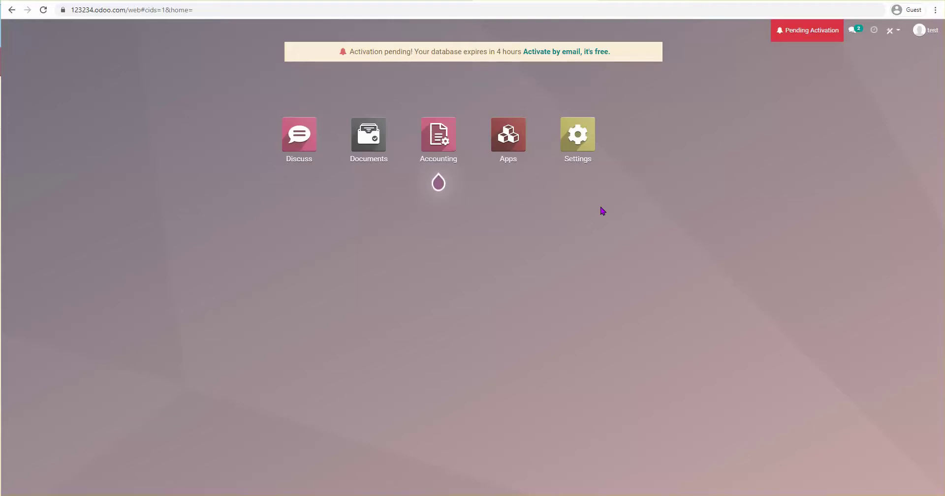
- Go to the Journals list under the Accounting app's Configuration menu
click(448, 152)
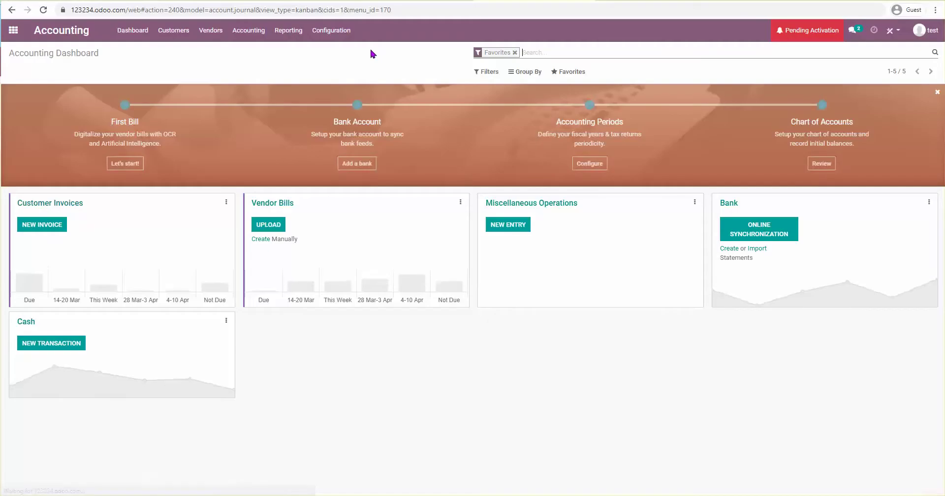
click(331, 30)
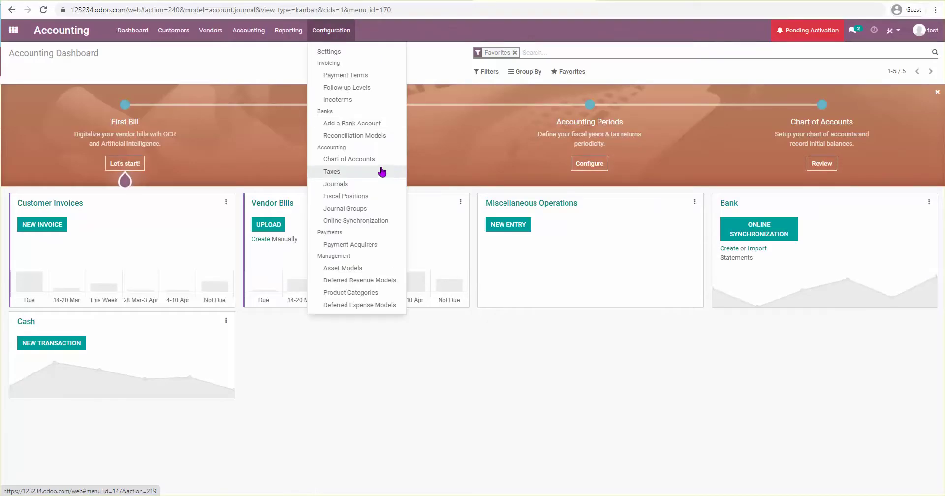
click(375, 184)
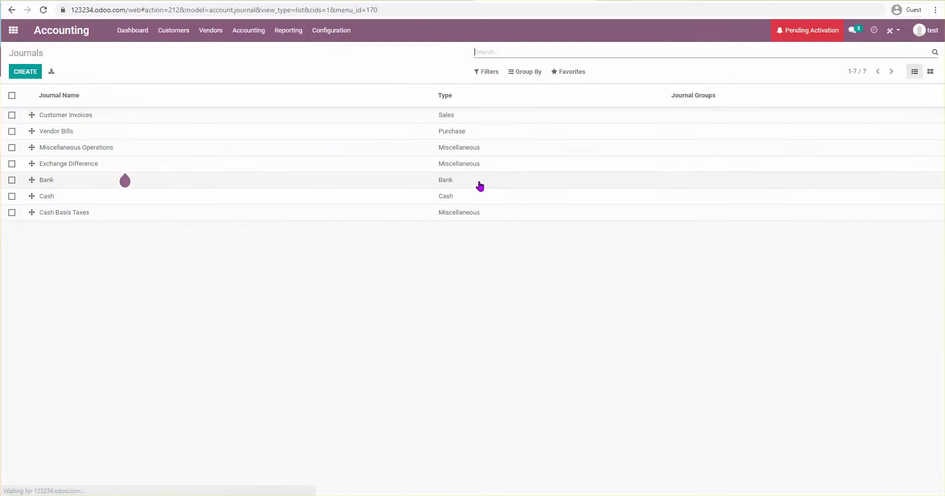
- Create and save a Bank-type journal named cc with short code cc
click(27, 74)
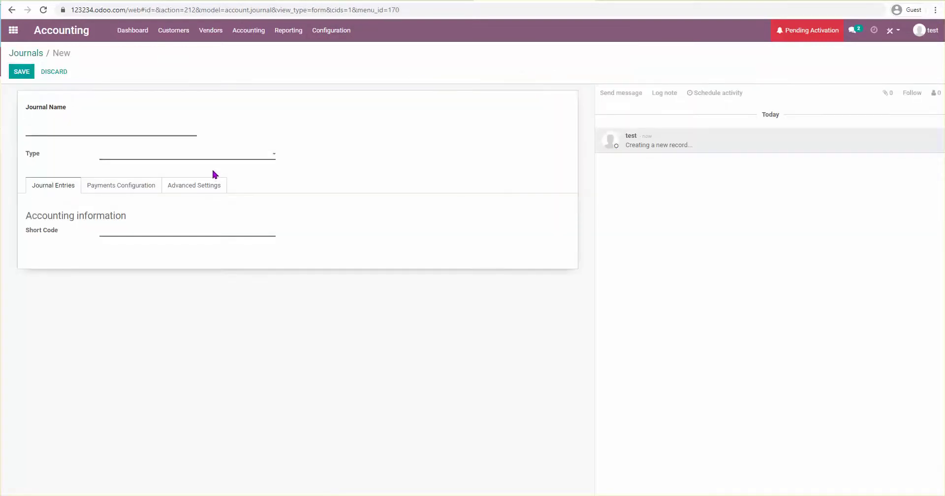
text(cc)
click(193, 155)
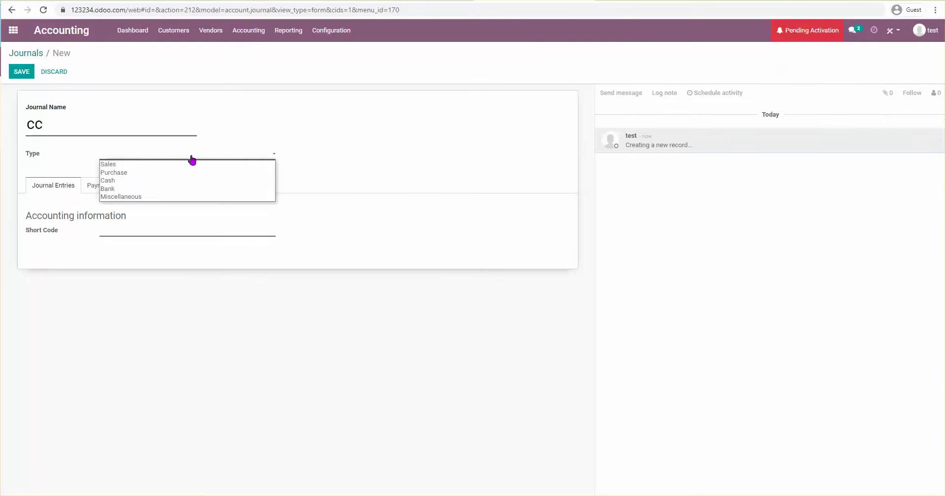
click(211, 188)
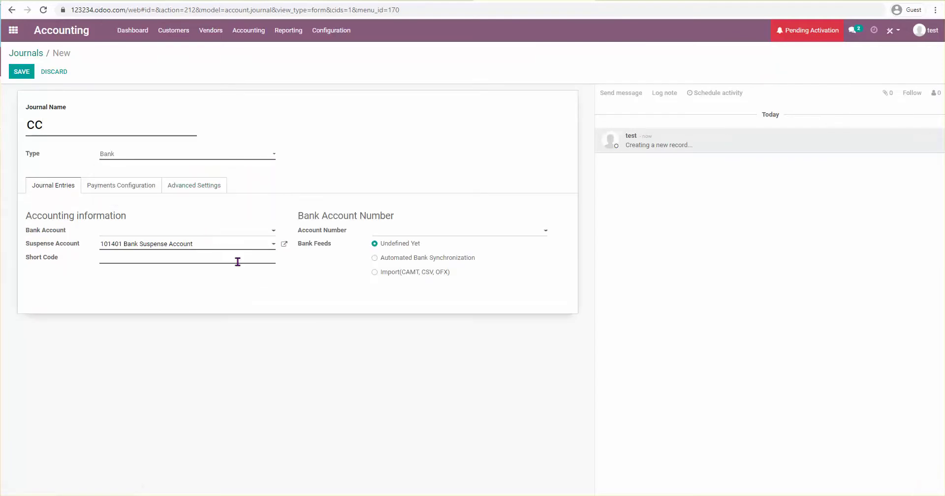
click(172, 258)
text(cc)
click(22, 71)
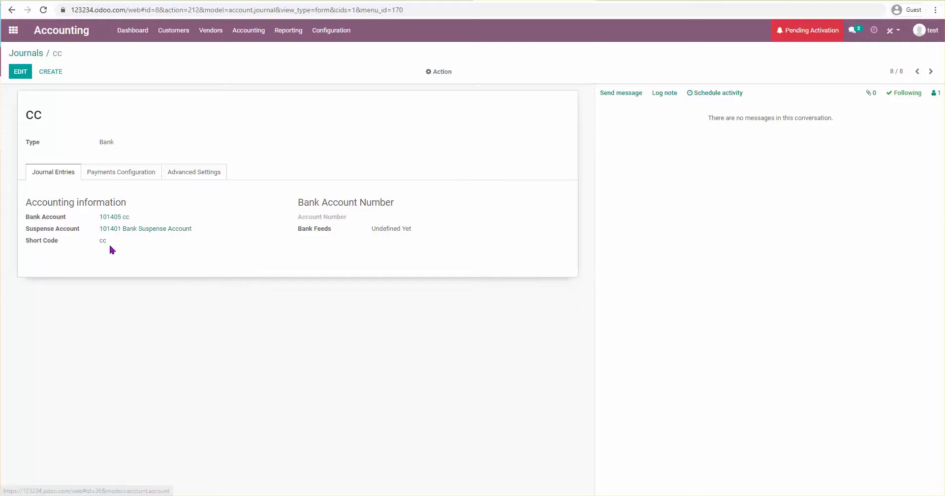
- Rename the cc journal to VISA and save it
click(123, 217)
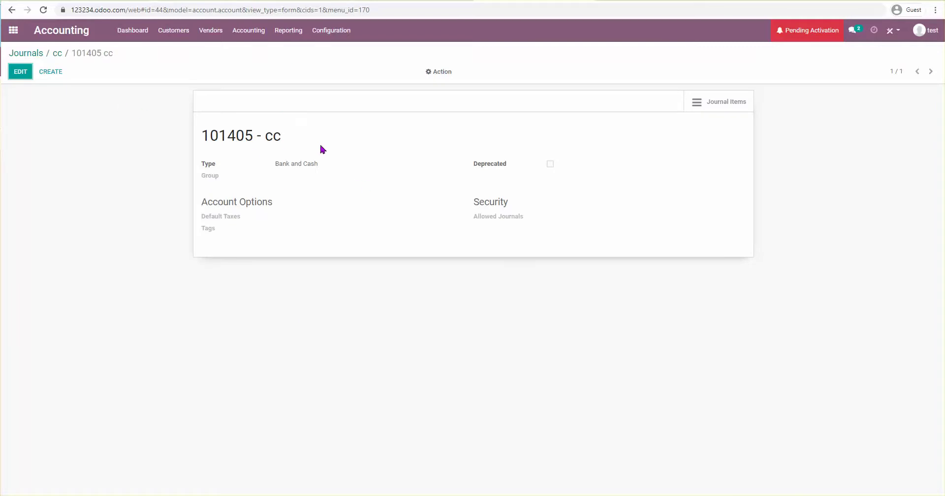
click(61, 55)
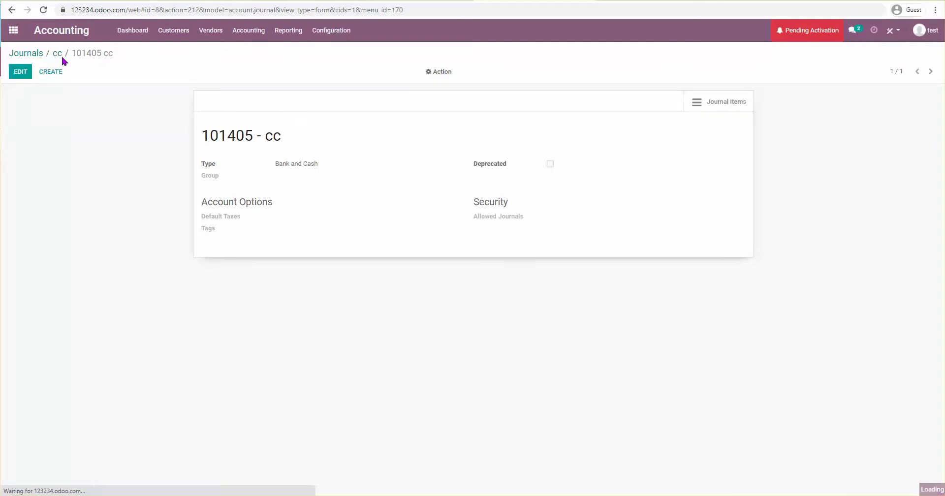
click(20, 72)
text(VISA)
click(21, 72)
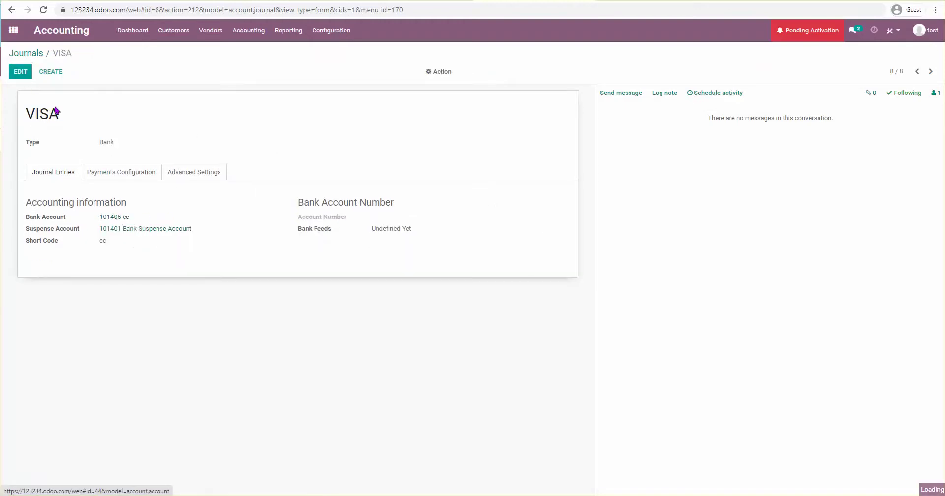
- Rename the journal's bank account from 101405 cc to 101405 VISA
click(20, 72)
click(224, 162)
drag(224, 161, 158, 143)
text(VISA)
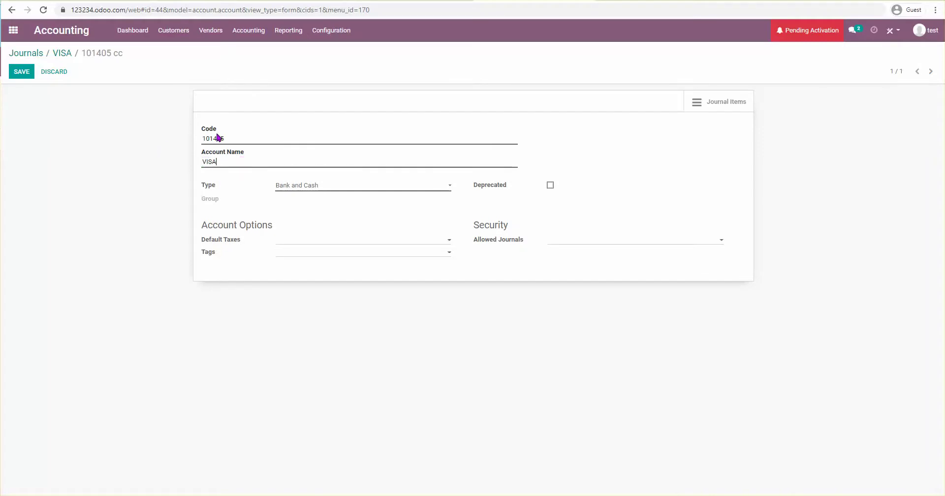
click(17, 74)
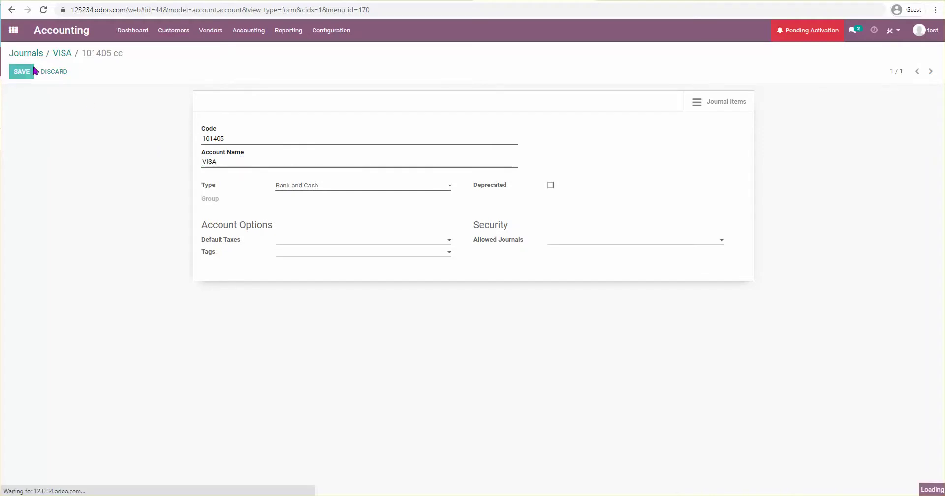
click(60, 53)
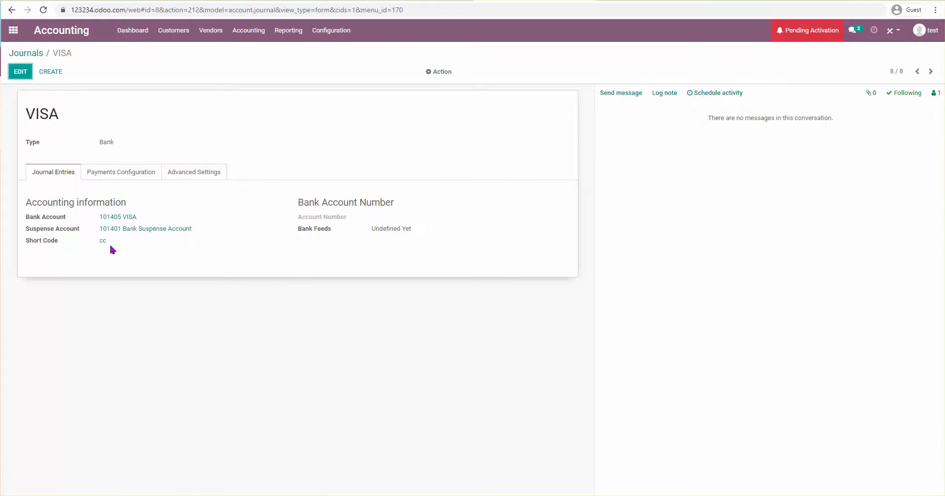
- Change the journal's short code from cc to VISA and save
click(20, 71)
drag(112, 259, 61, 261)
text(VISA)
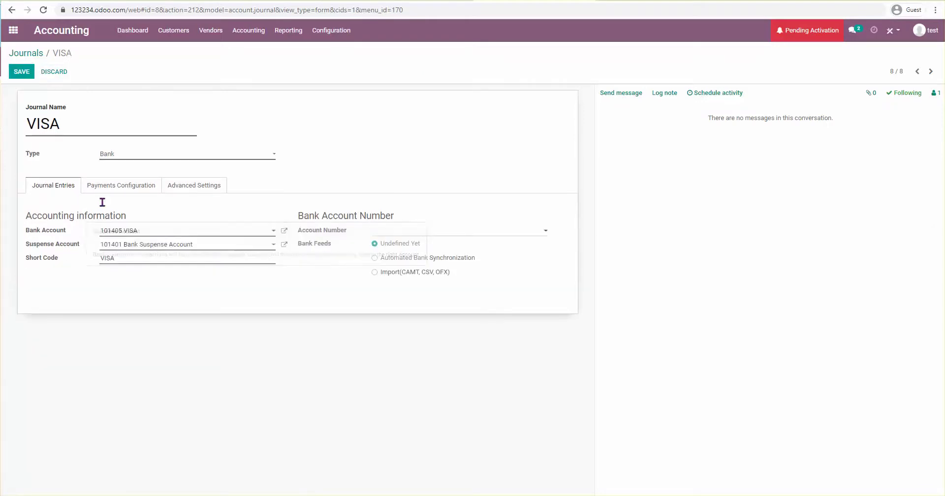
click(31, 77)
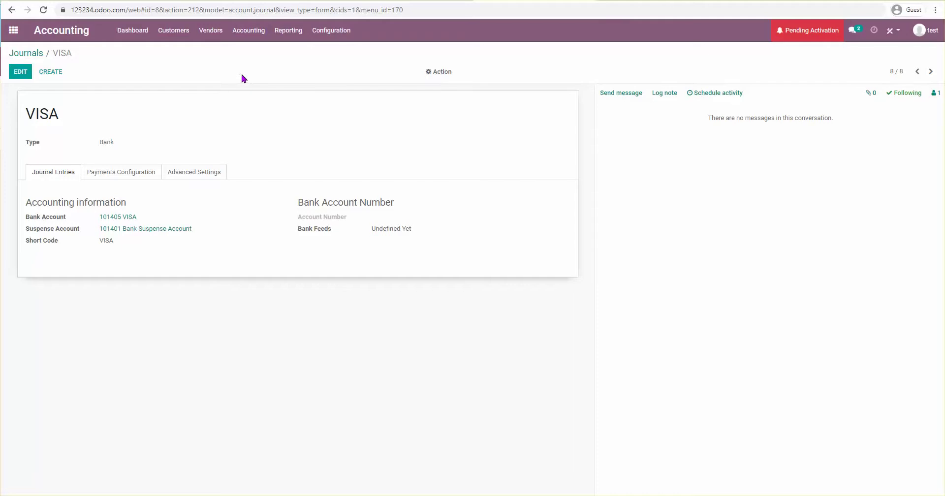
- Start a new vendor bill for a newly created vendor VENDOR
click(211, 30)
click(220, 57)
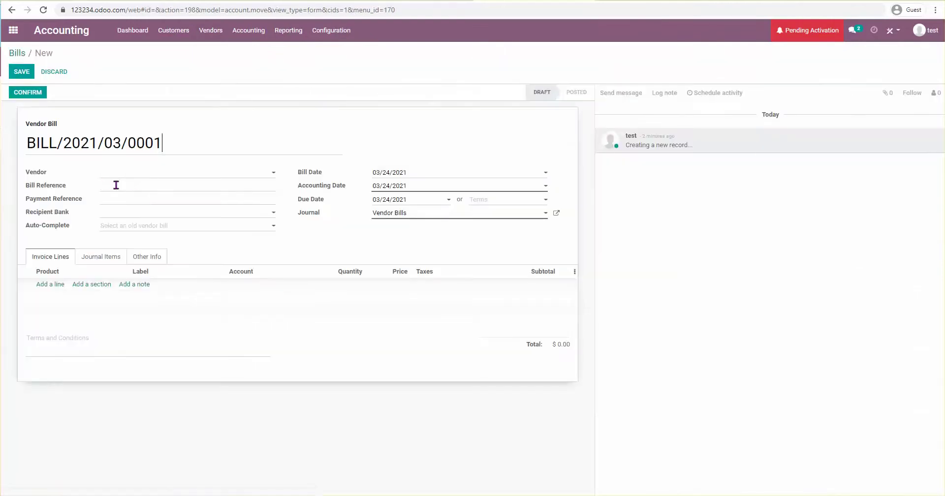
click(134, 176)
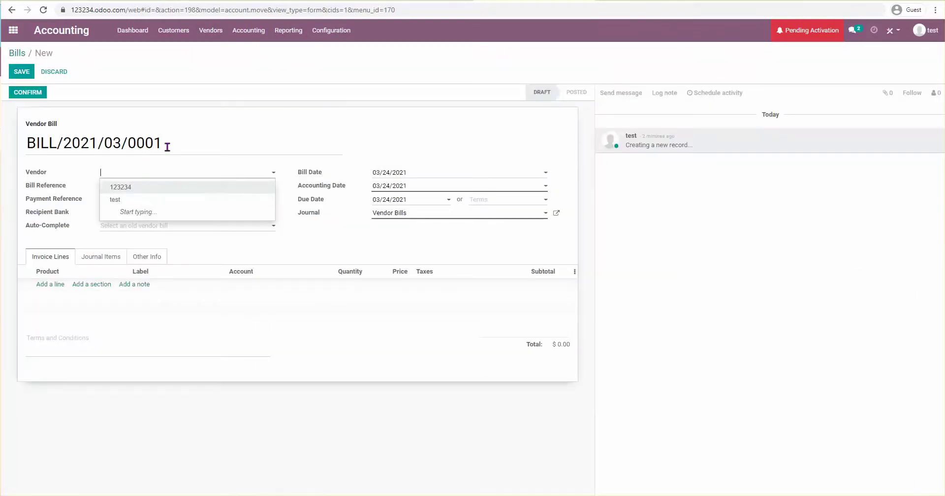
text(Vendor)
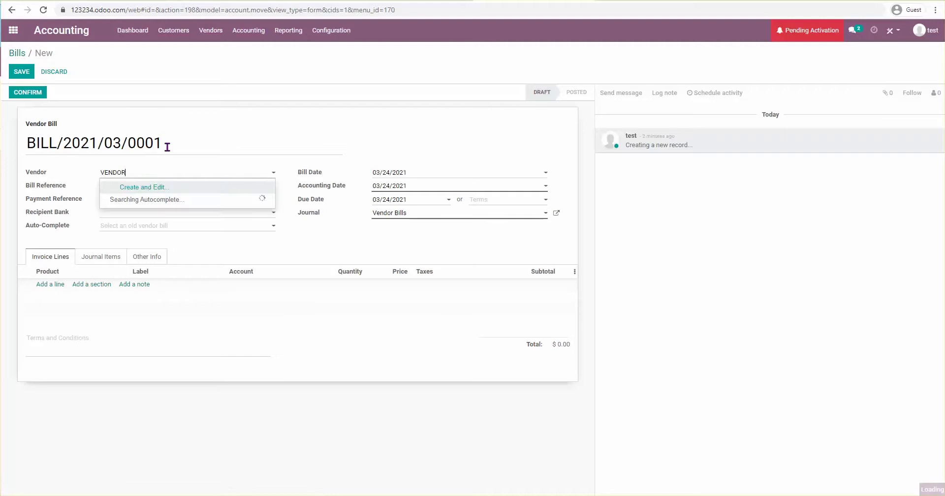
click(164, 197)
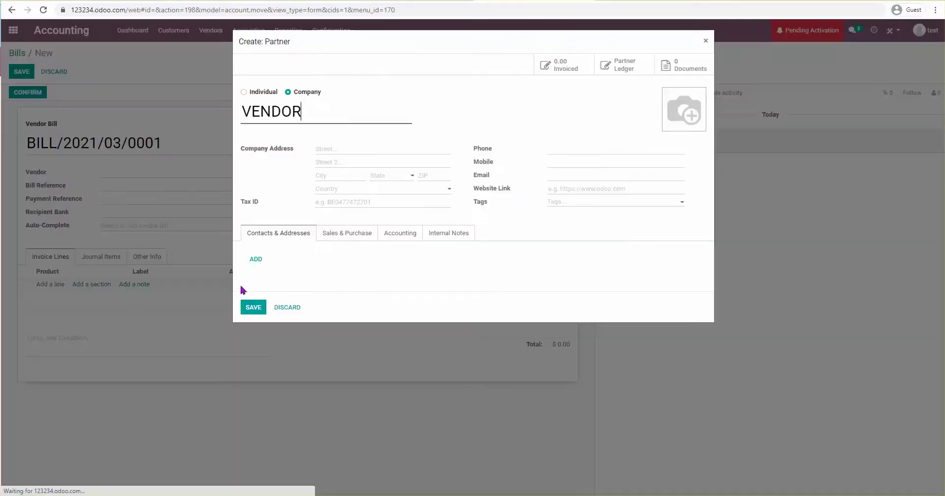
click(252, 307)
click(50, 285)
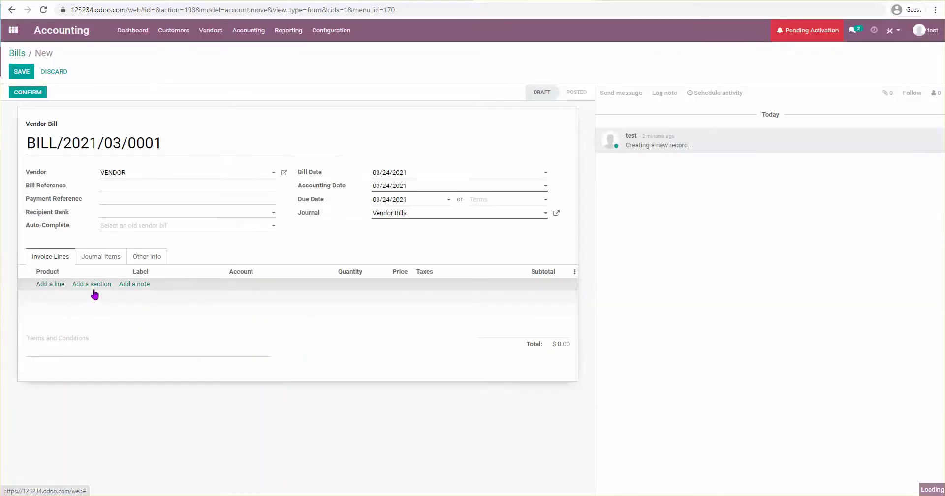
- Add an untaxed 'Test' line priced 1,000 and save the draft bill
click(154, 284)
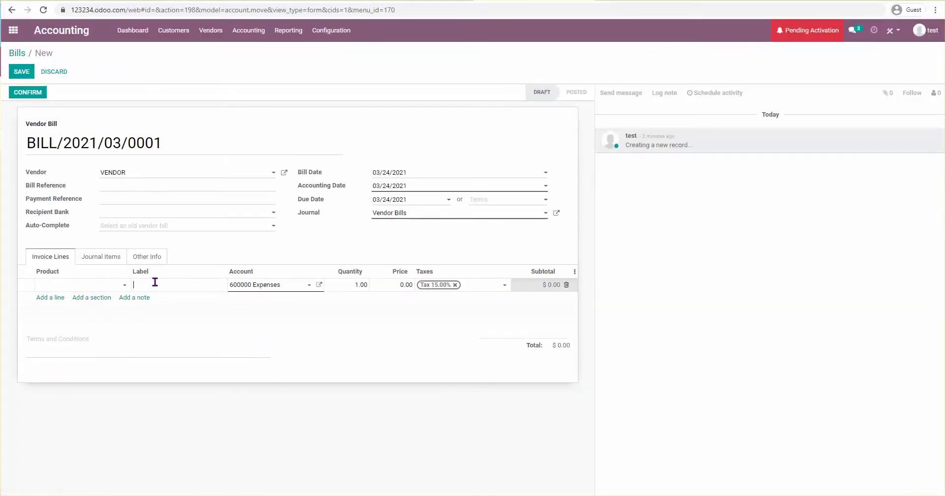
text(Test)
click(396, 289)
text(10000)
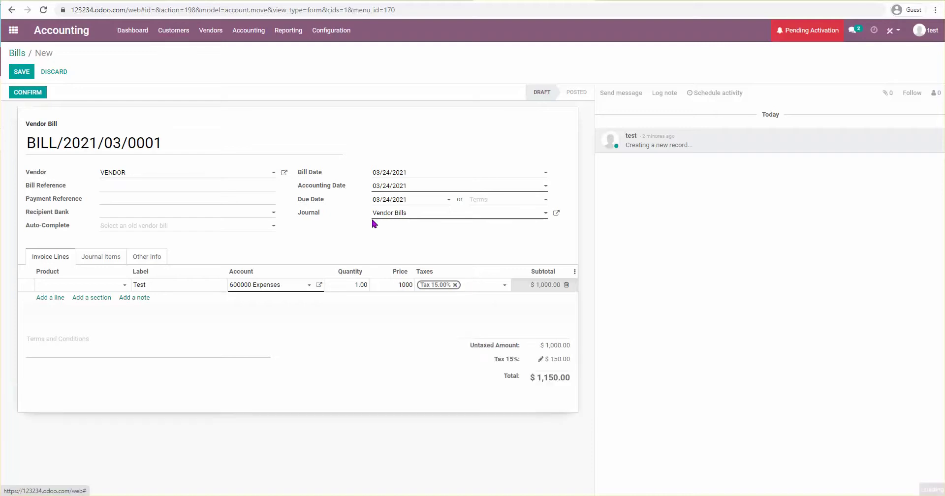
click(374, 224)
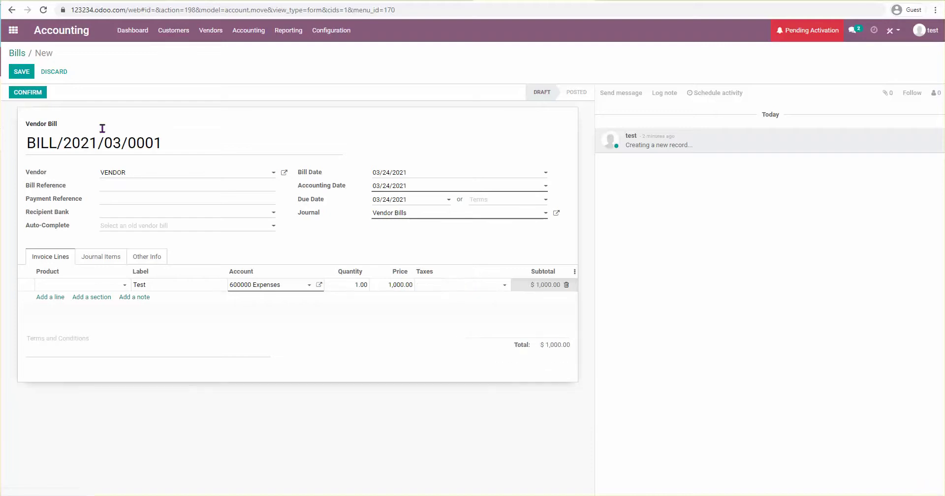
click(21, 74)
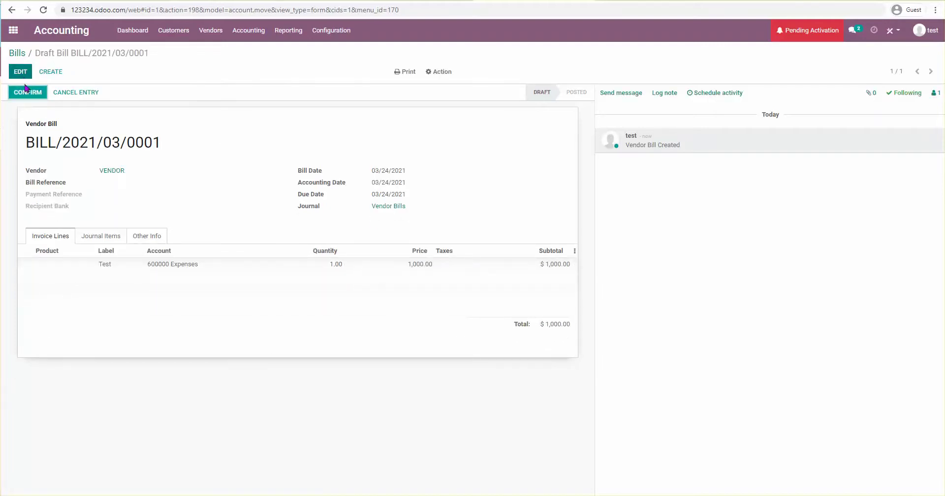
- Post bill BILL/2021/03/0001 and pay its $1,000.00 from the VISA journal
click(28, 93)
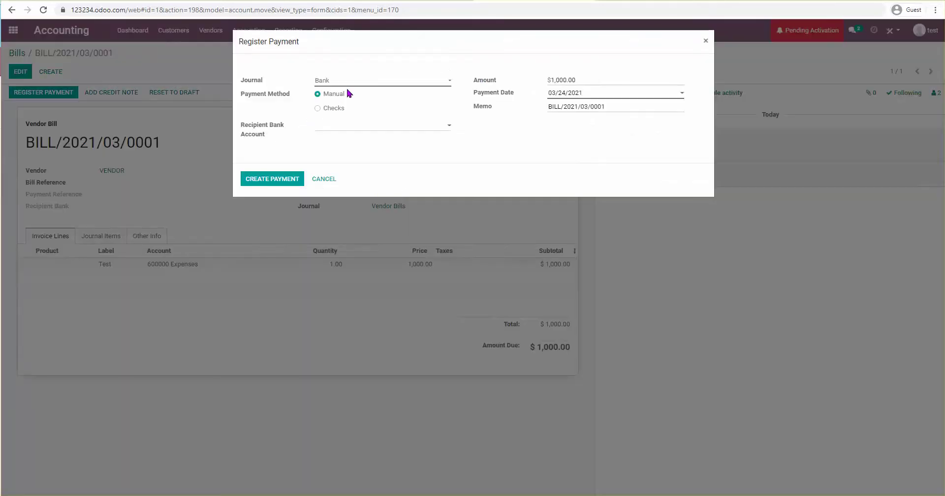
click(347, 83)
click(349, 105)
click(278, 182)
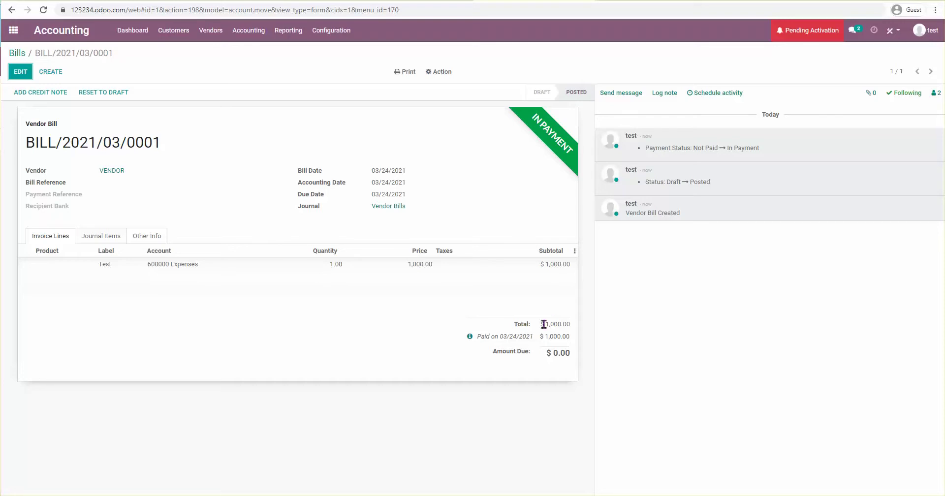
click(132, 30)
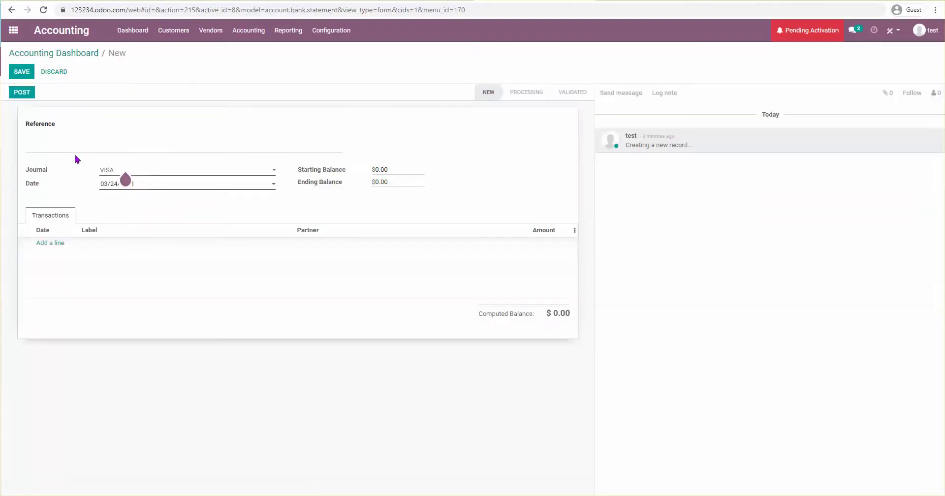
- Save VISA statement S with a 'test' line of -1,000.00 and ending balance -1,000.00
text(S)
click(55, 243)
click(134, 242)
text(test)
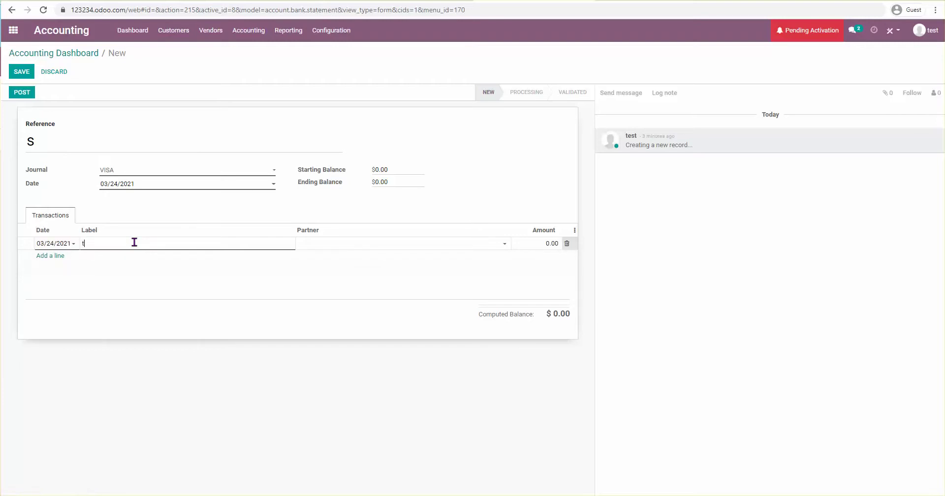
click(532, 243)
text(-1000)
click(400, 186)
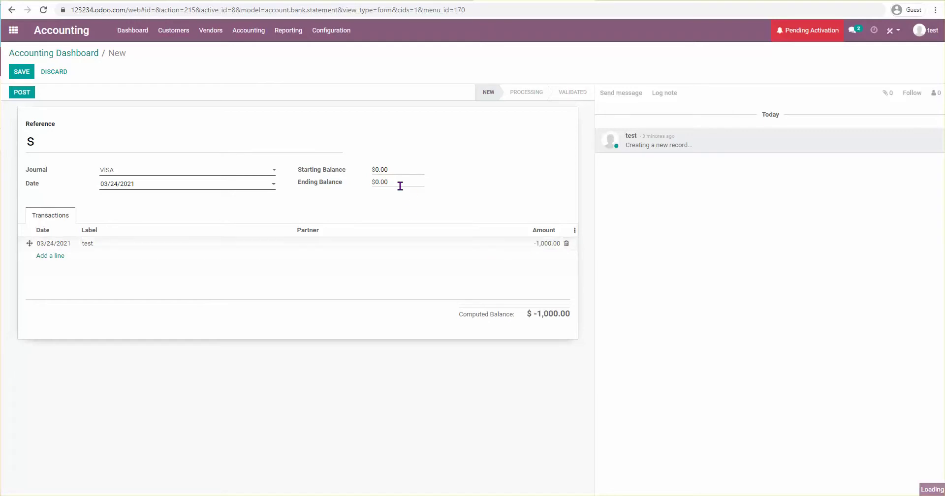
double_click(400, 186)
text(-1000)
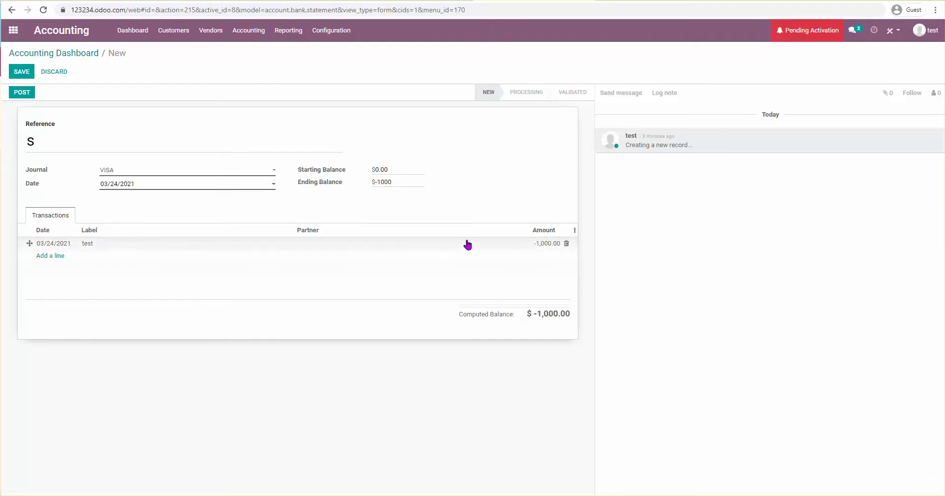
click(21, 72)
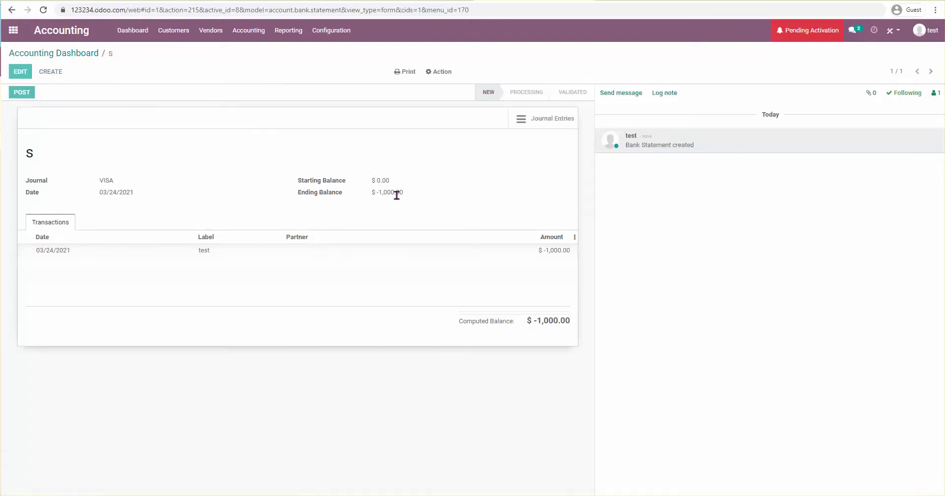
- Match the VISA statement line to the vendor bill payment and validate the reconciliation
click(31, 92)
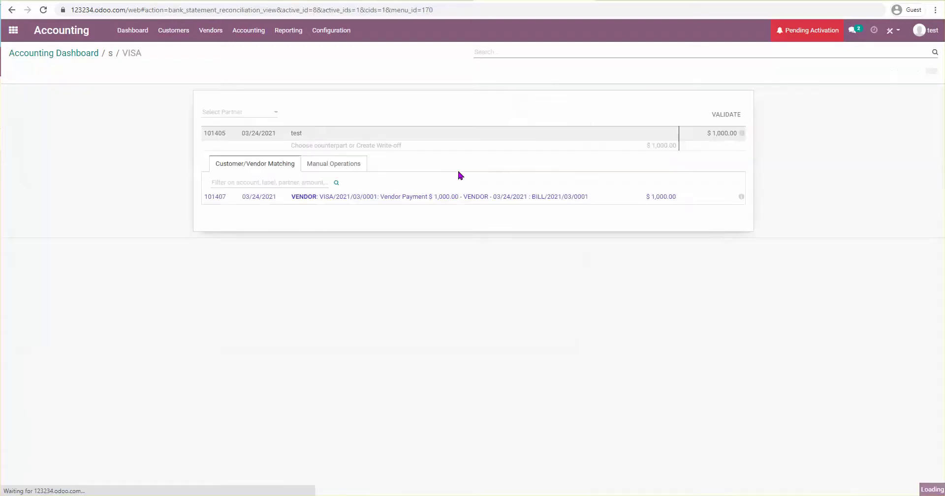
click(577, 199)
click(725, 116)
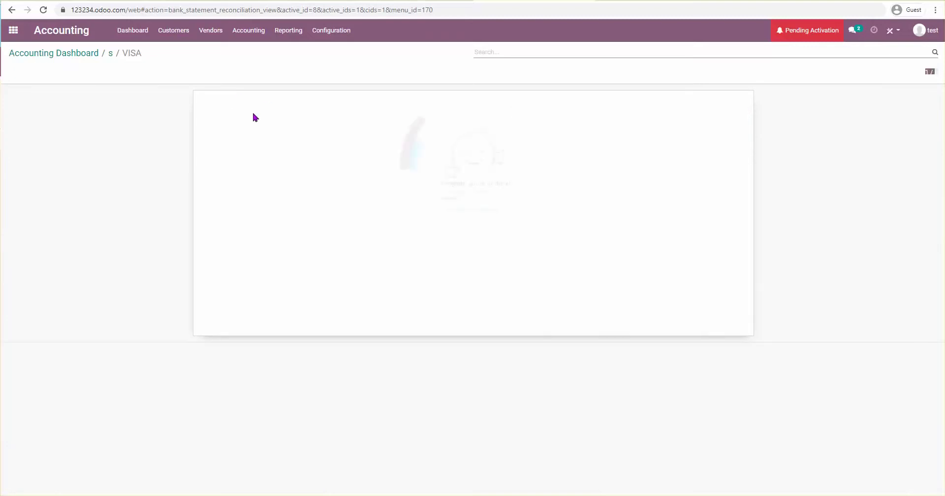
click(133, 45)
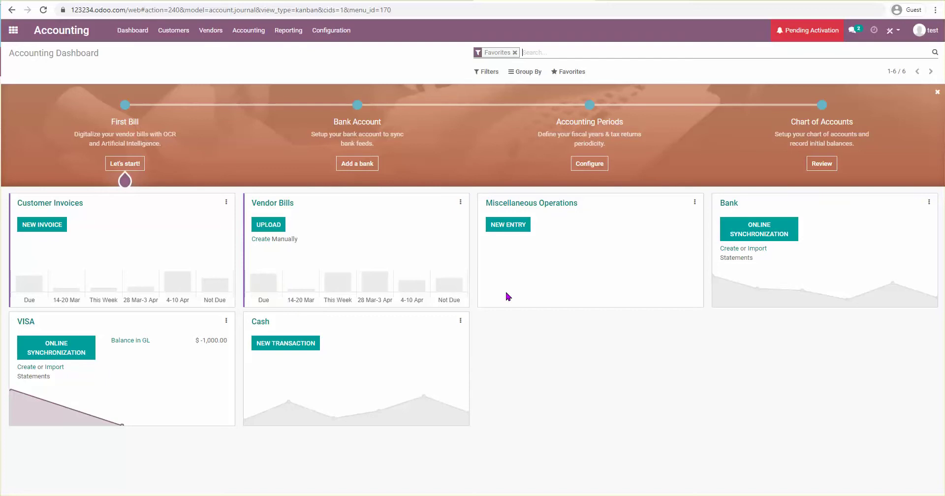
- Start Bank statement S with a 'payment visa' transaction of -1,000.00
click(729, 256)
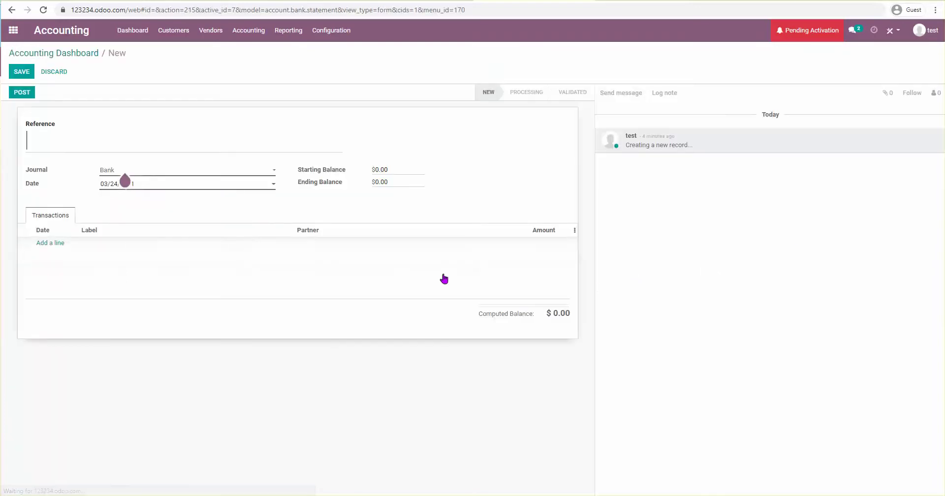
text(S)
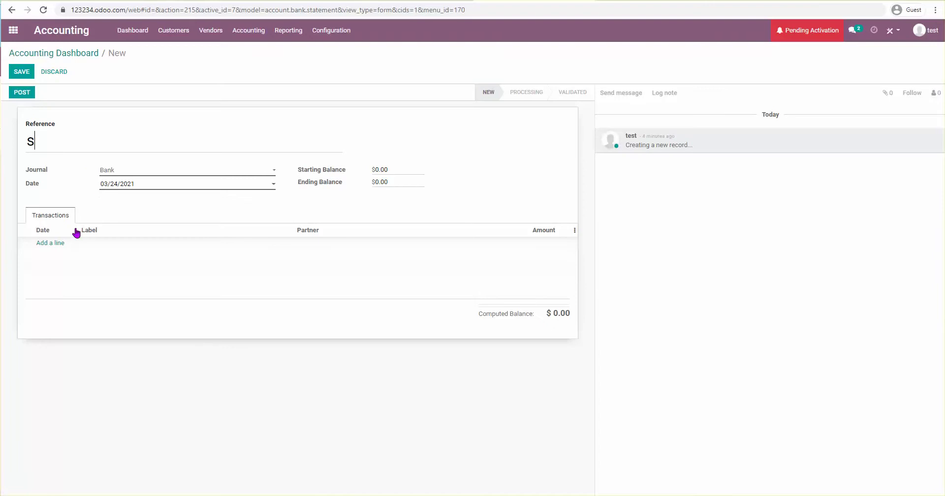
click(50, 244)
click(103, 243)
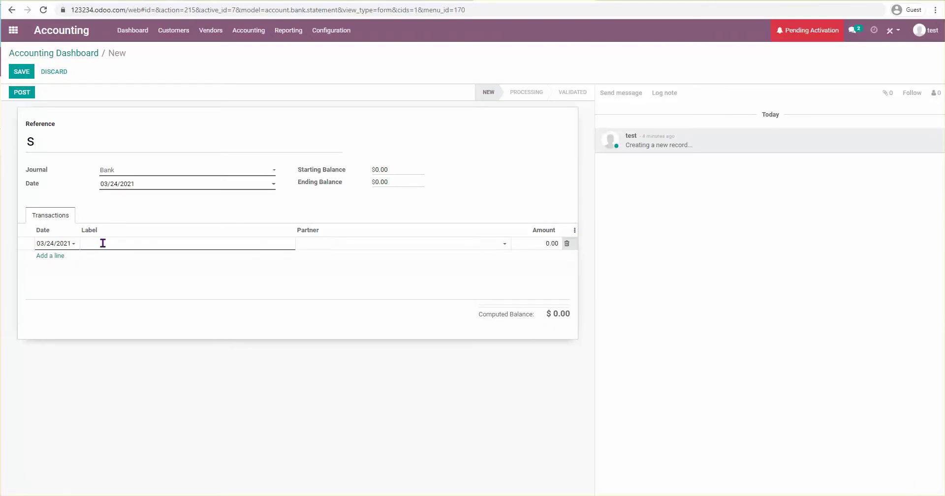
text(payment visa)
click(547, 243)
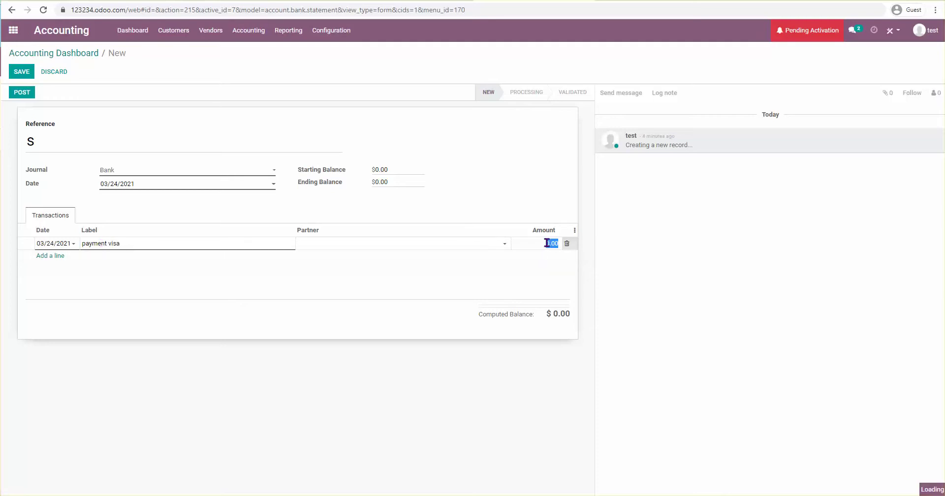
text(-10)
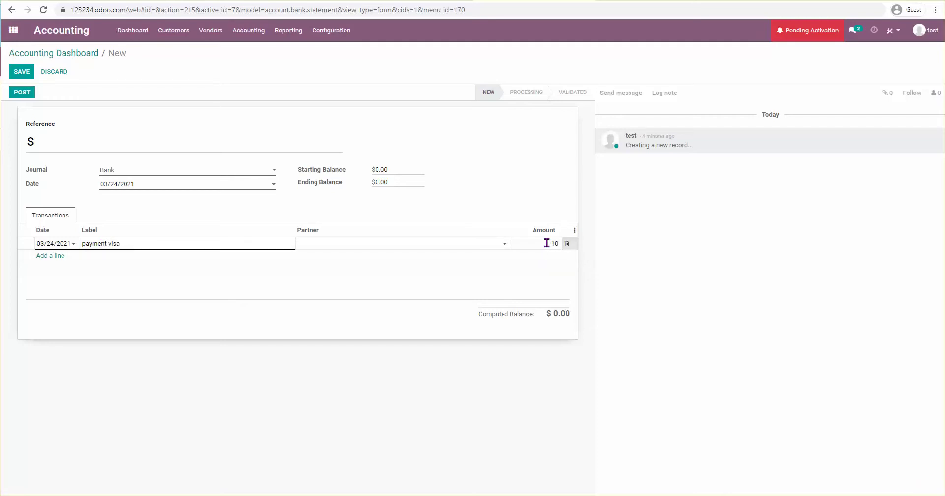
text(1,000)
click(419, 197)
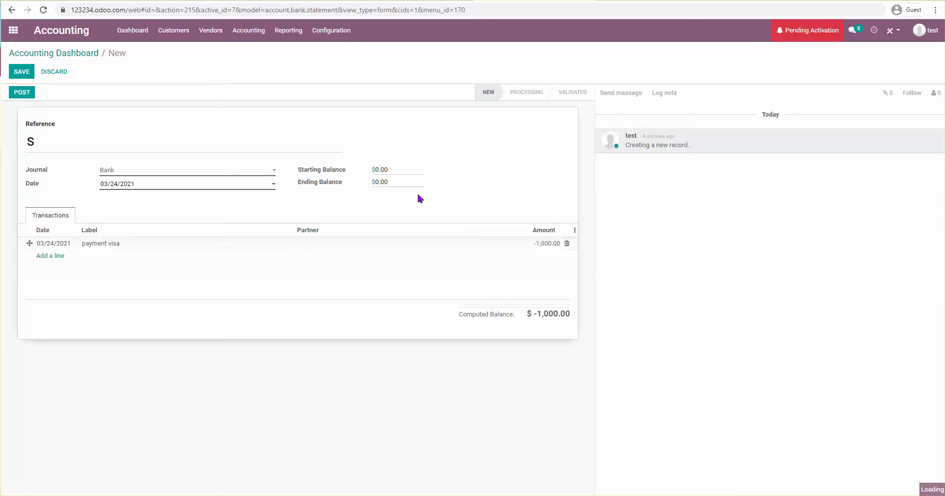
- Set the ending balance to -1,000, then save and post the Bank statement
click(383, 182)
text(1000)
click(22, 74)
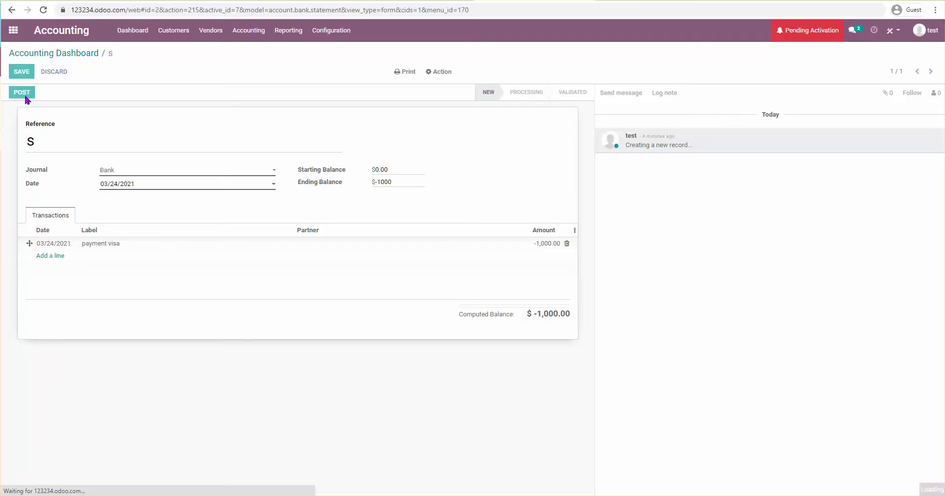
click(25, 94)
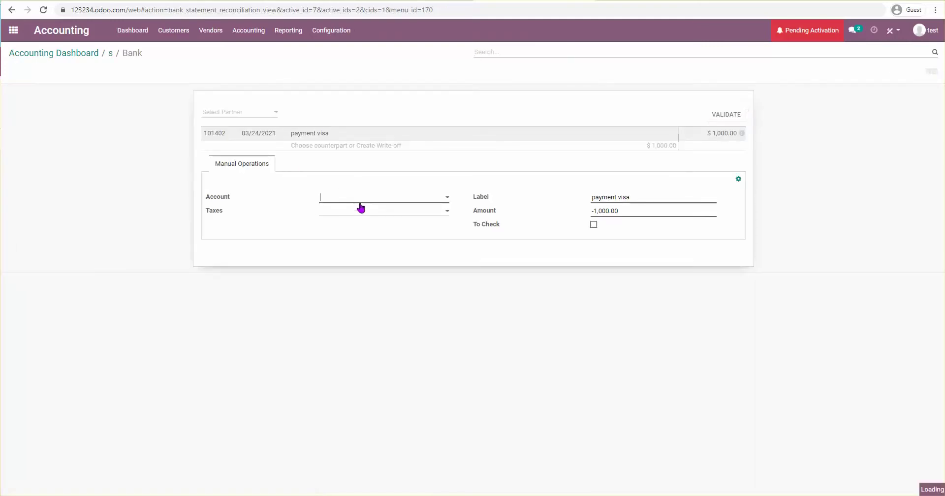
- Reconcile the 'payment visa' line against 101701 Liquidity Transfer and validate
click(364, 201)
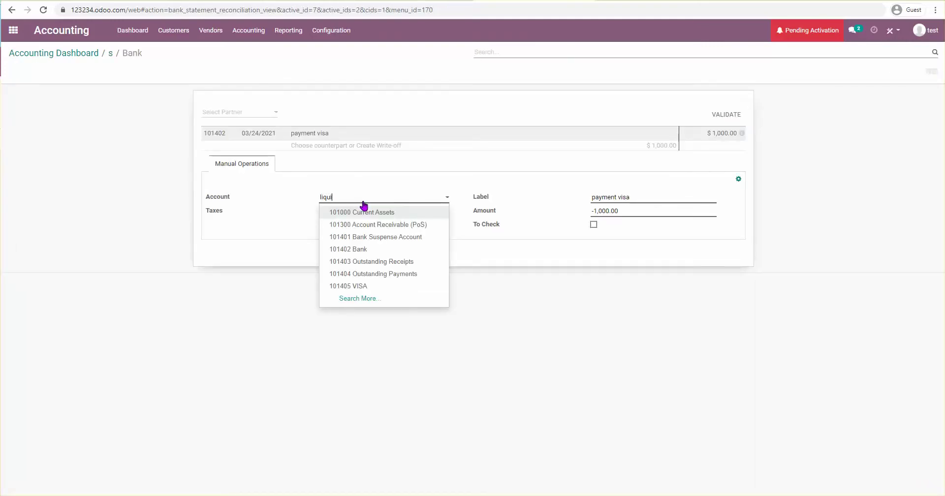
click(376, 211)
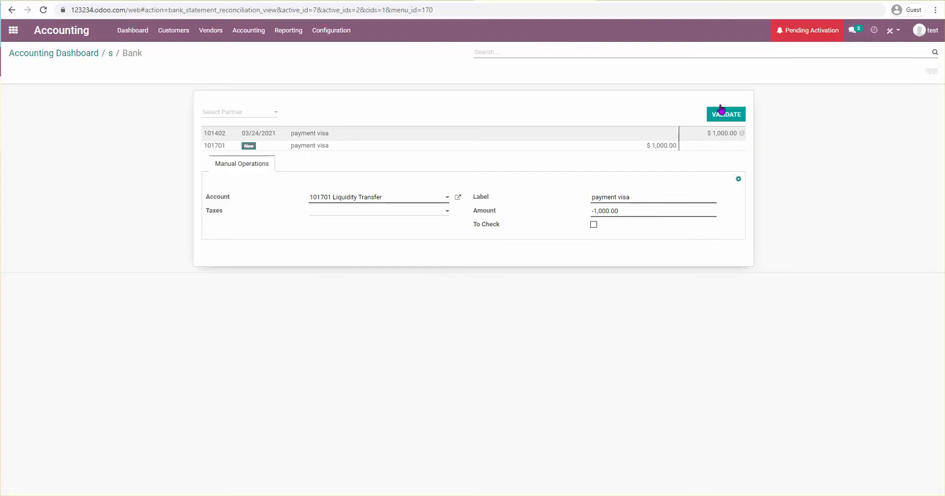
click(740, 121)
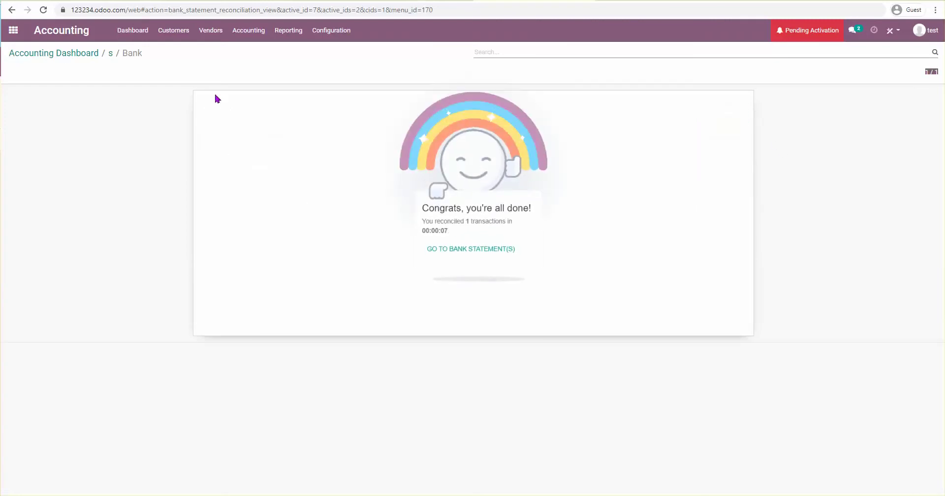
click(69, 55)
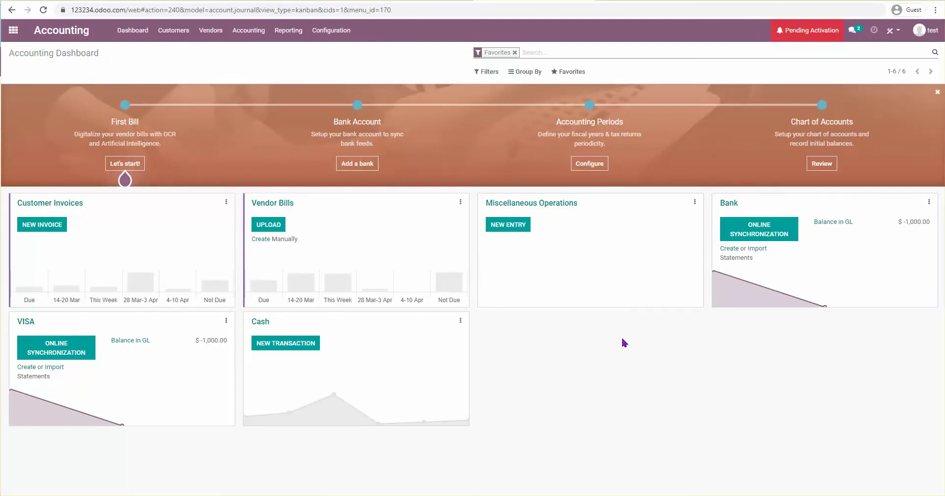
- Save VISA statement s2 with a 1,000.00 'visa payment thank you' line and ending balance 0
click(30, 370)
text(s2)
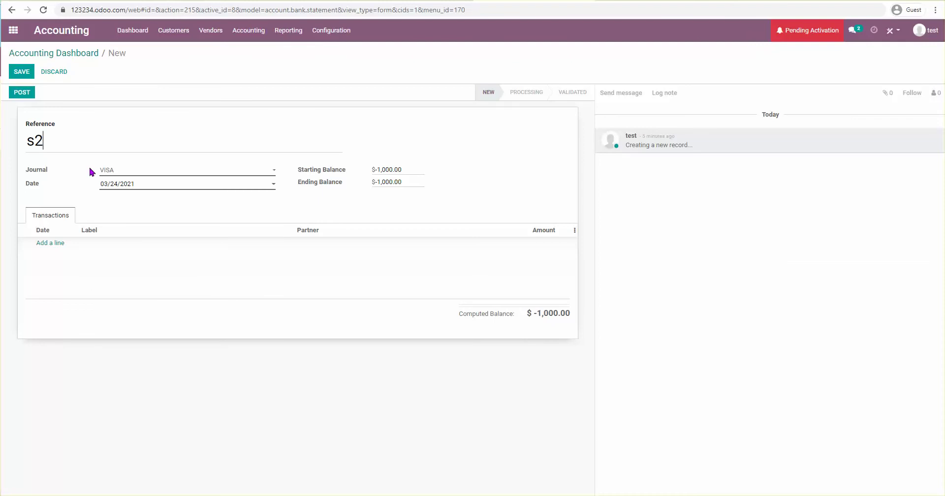
click(54, 243)
click(111, 244)
text(visa payment thank you)
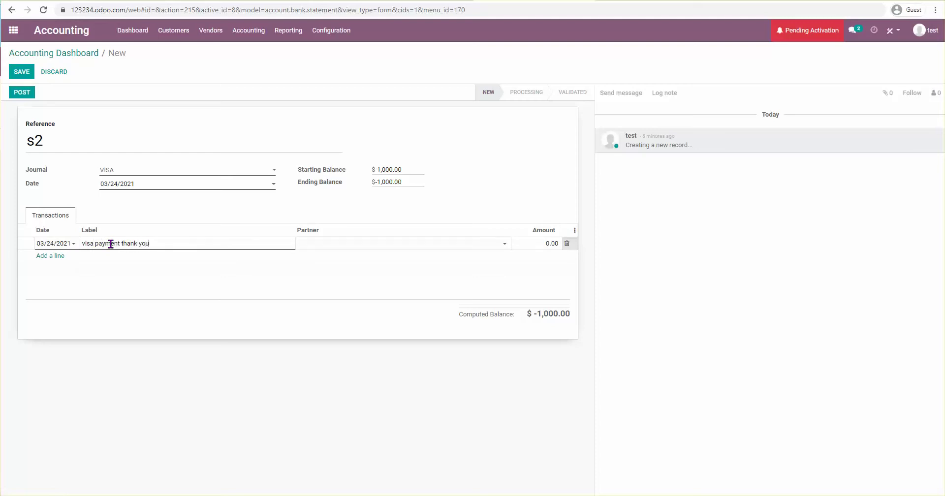
click(532, 241)
text(1000)
click(392, 185)
click(525, 190)
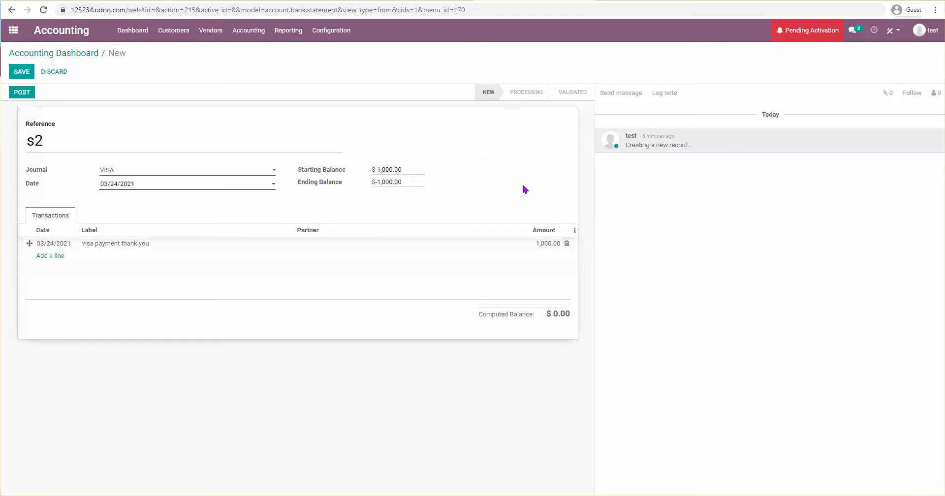
double_click(406, 185)
text(0)
click(24, 71)
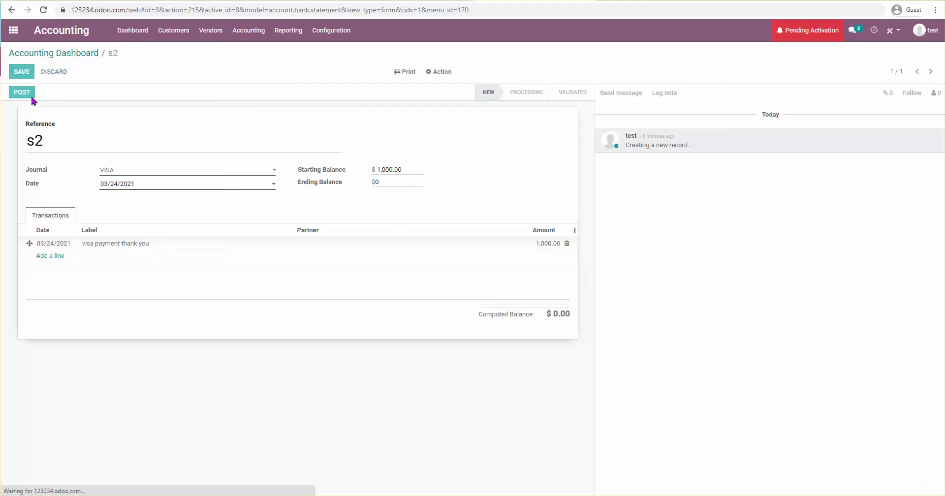
- Post statement s2 and validate its 1,000.00 line against the BNK1/2021/03/0001 payment visa entry
click(29, 93)
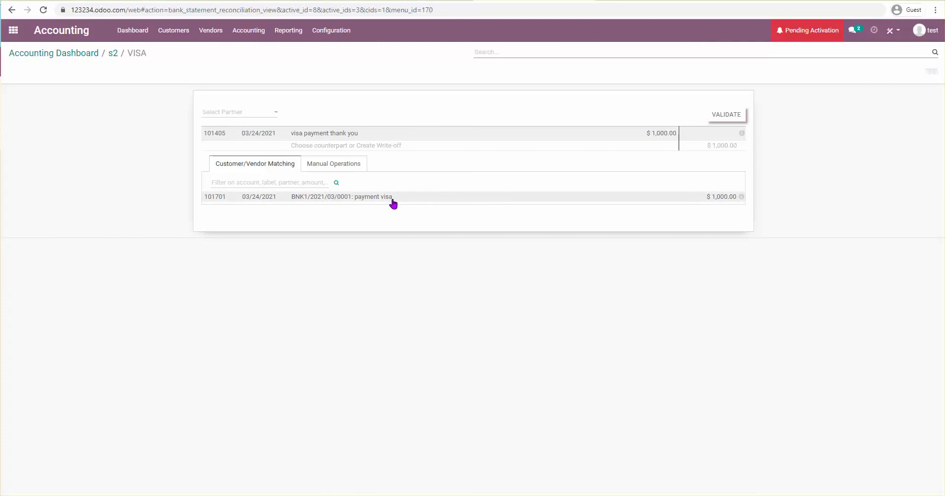
drag(292, 133, 359, 134)
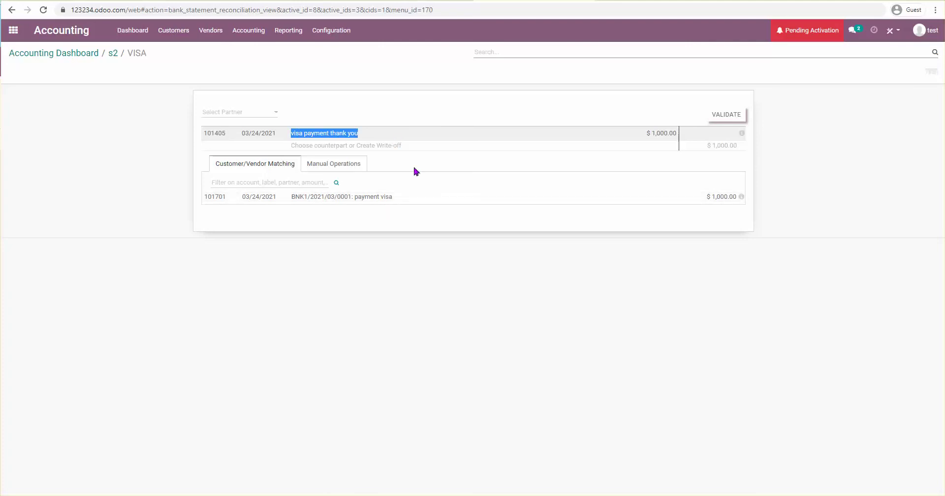
click(388, 199)
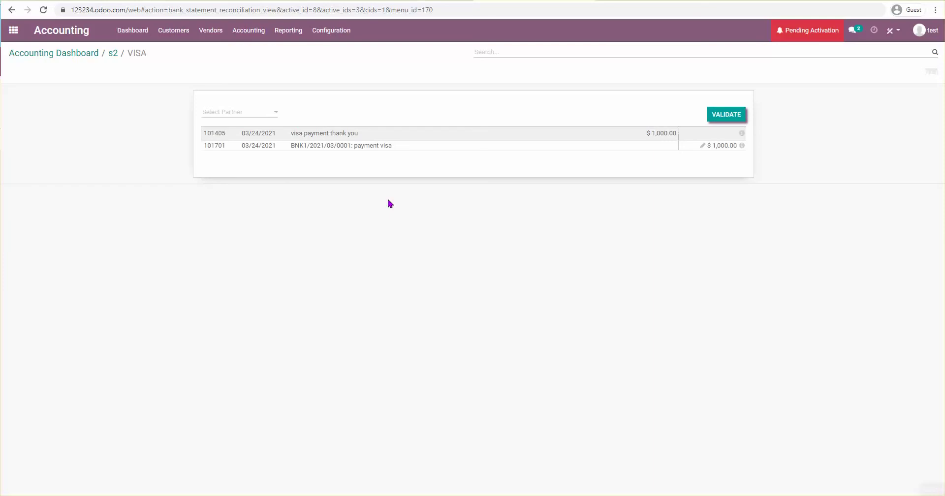
click(734, 116)
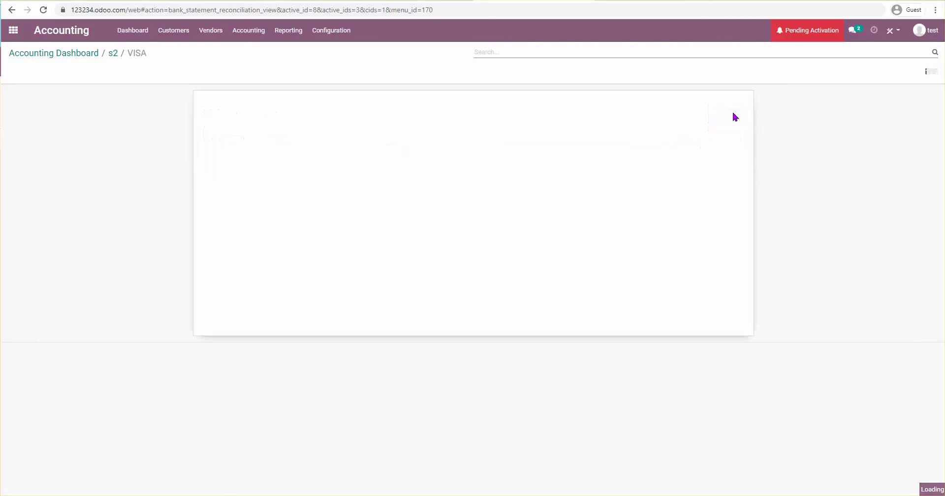